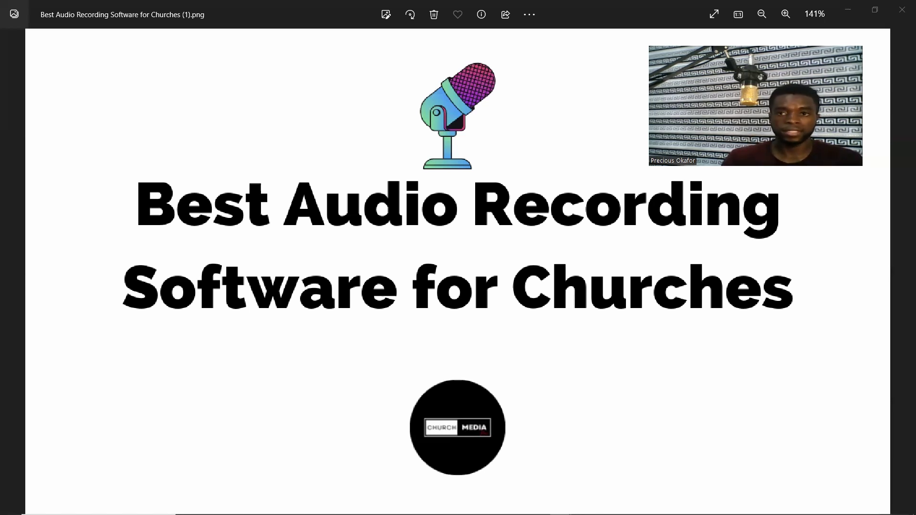
Search Google for 'audacity' in Chrome.
key("alt+Tab")
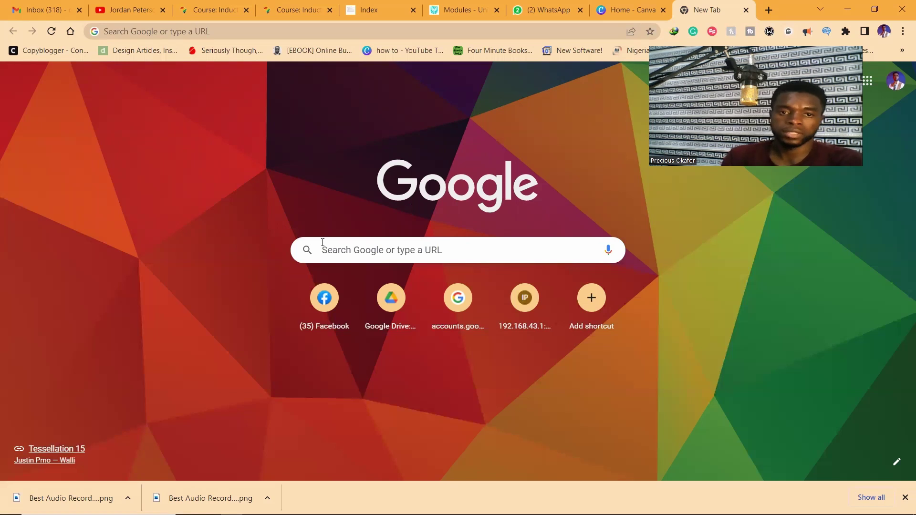
left_click(323, 246)
type("audacity")
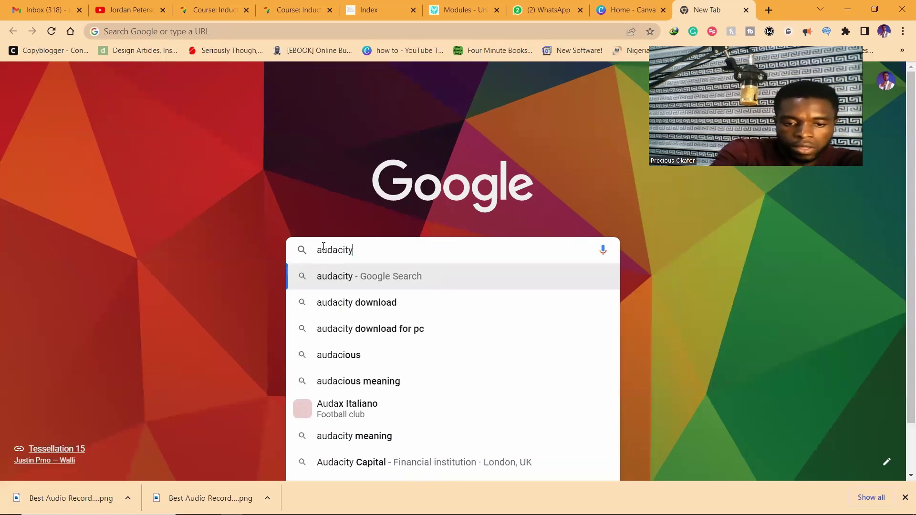
key("Return")
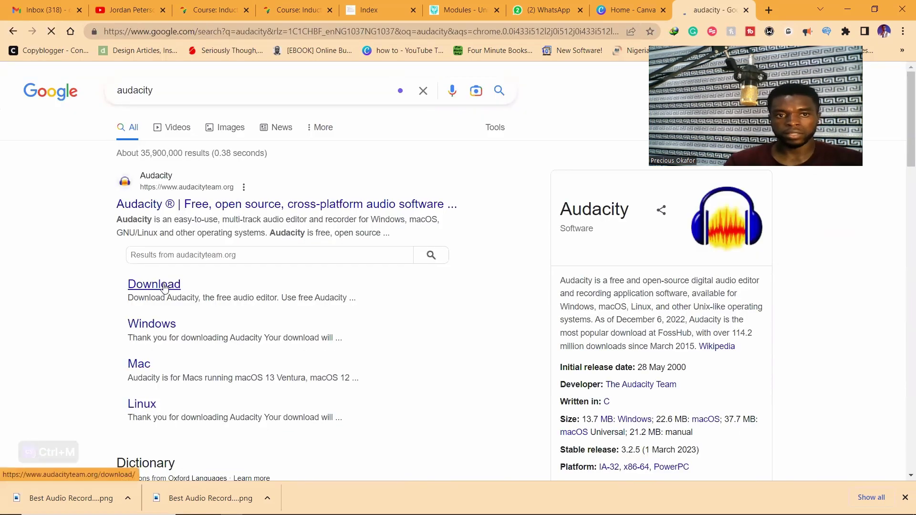
Go to Audacity's Windows download page and scroll to the 3.2.5 installers.
left_click(163, 286)
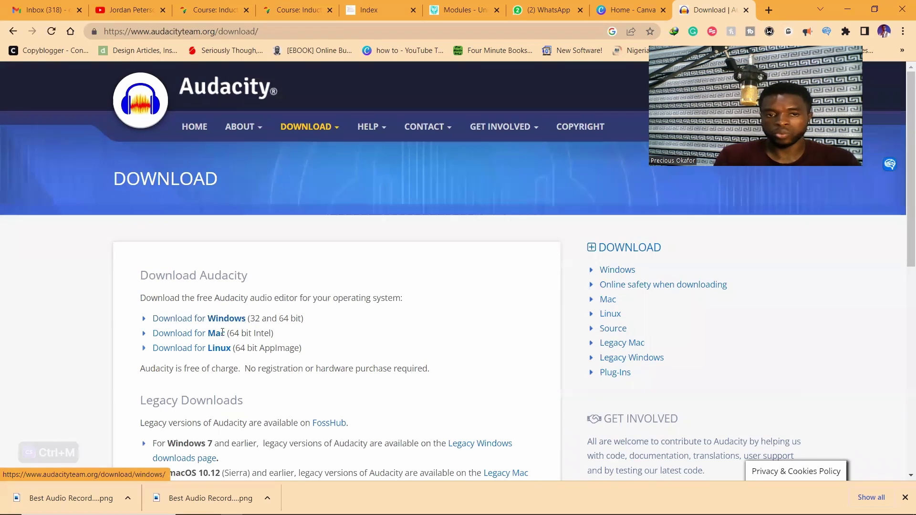
left_click(240, 317)
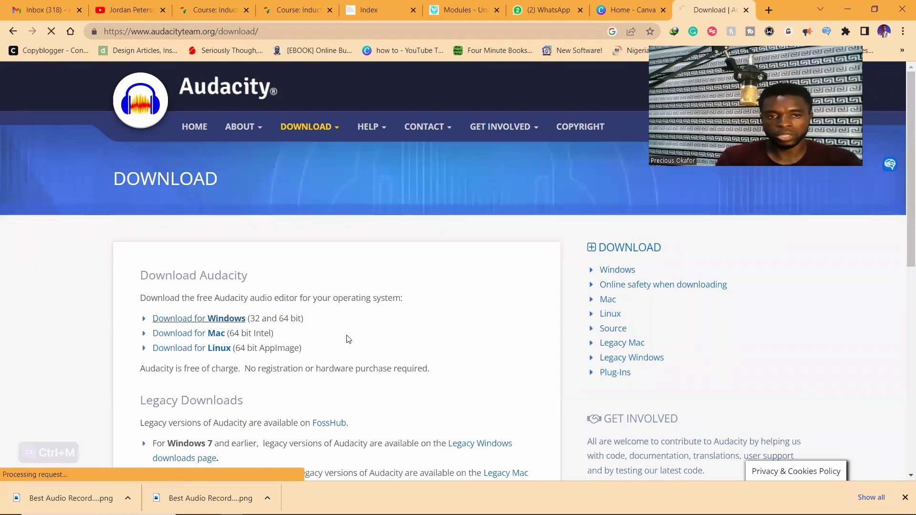
scroll(353, 284, "down", 3)
scroll(234, 307, "down", 2)
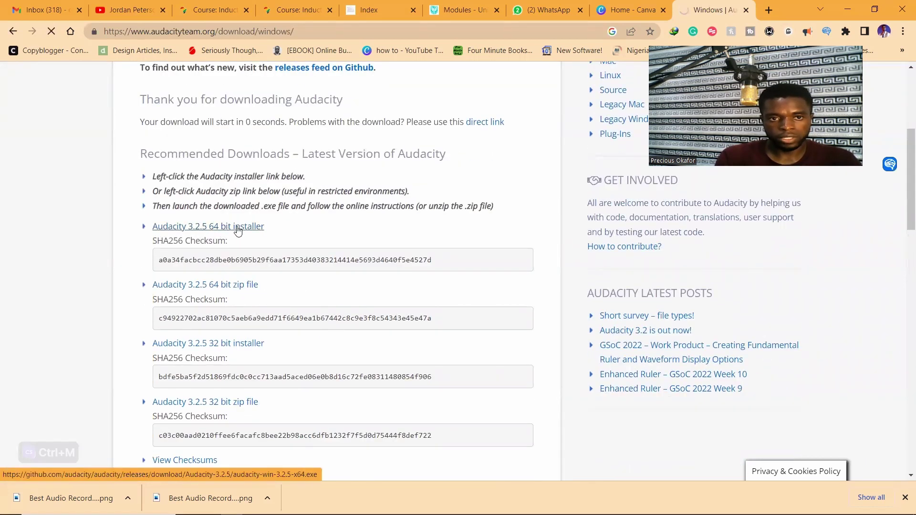
Download the Audacity 3.2.5 64-bit installer with IDM and open its folder.
left_click(216, 227)
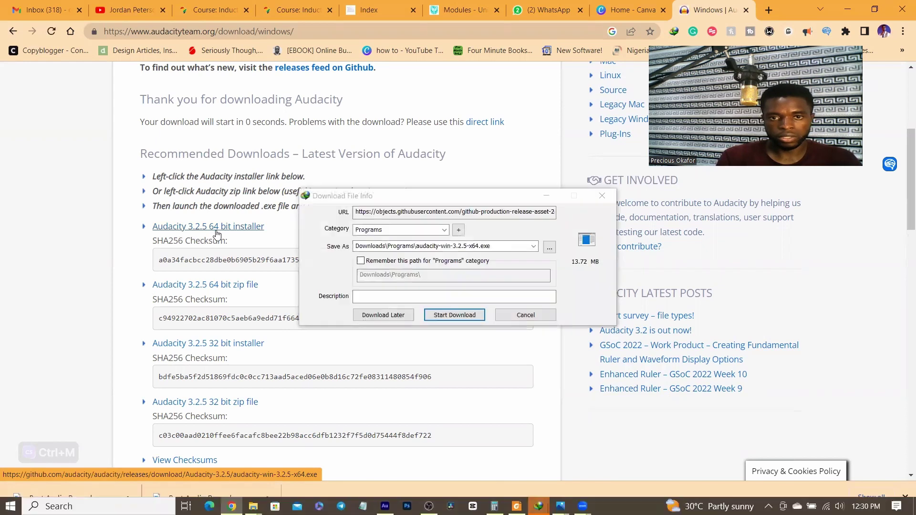
left_click(469, 317)
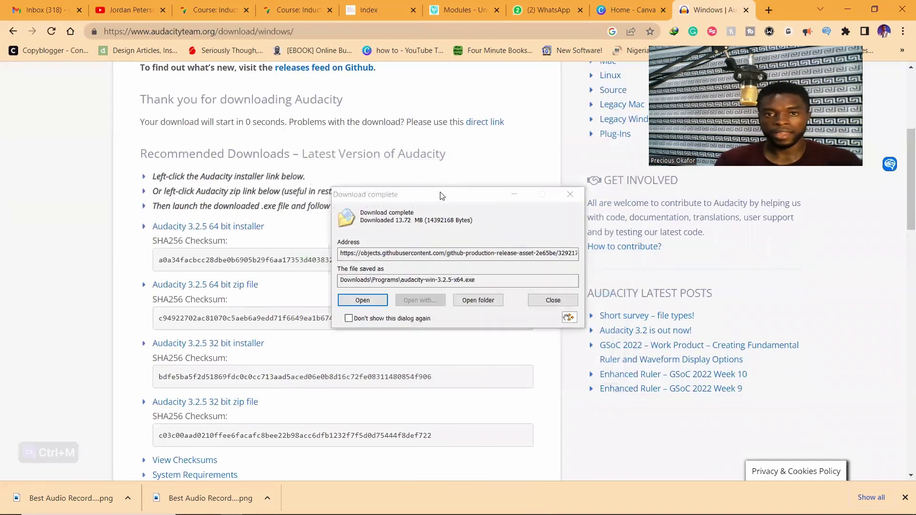
left_click(488, 302)
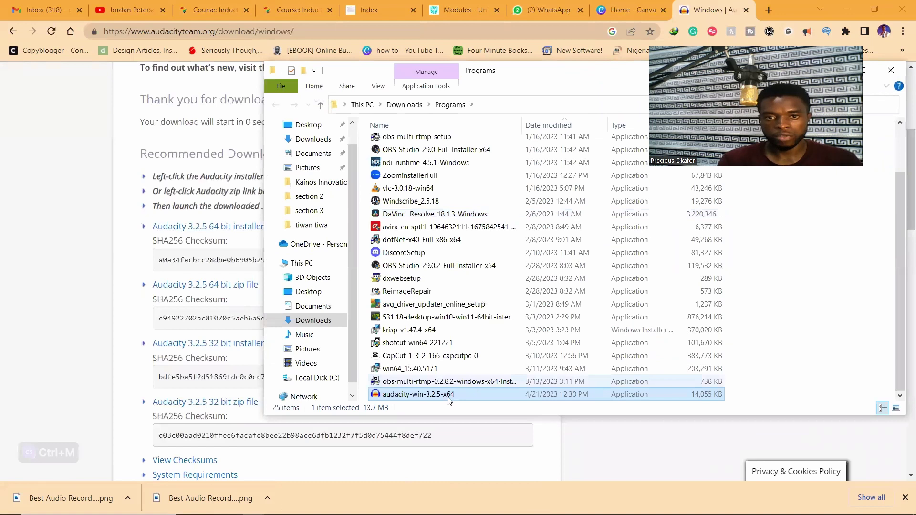
Install Audacity 3.2.5 in English to C:\Program Files\Audacity with a desktop shortcut.
double_click(455, 395)
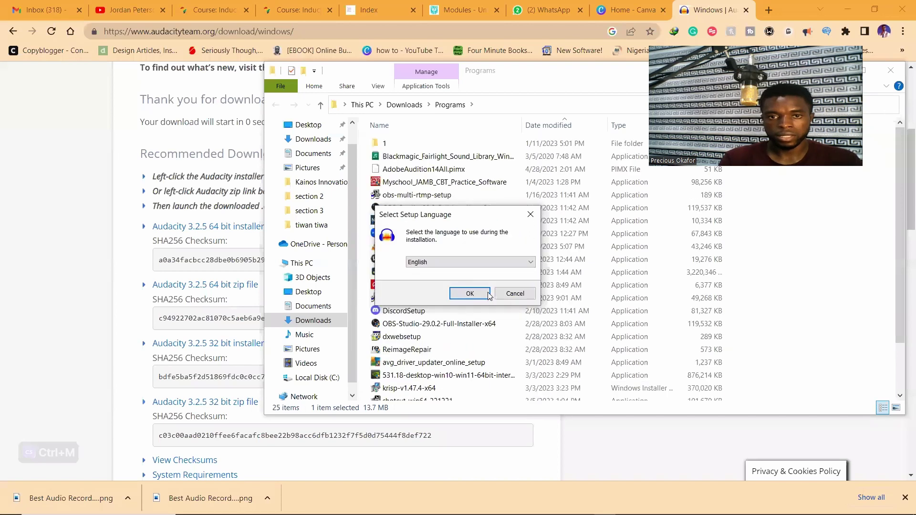
left_click(469, 294)
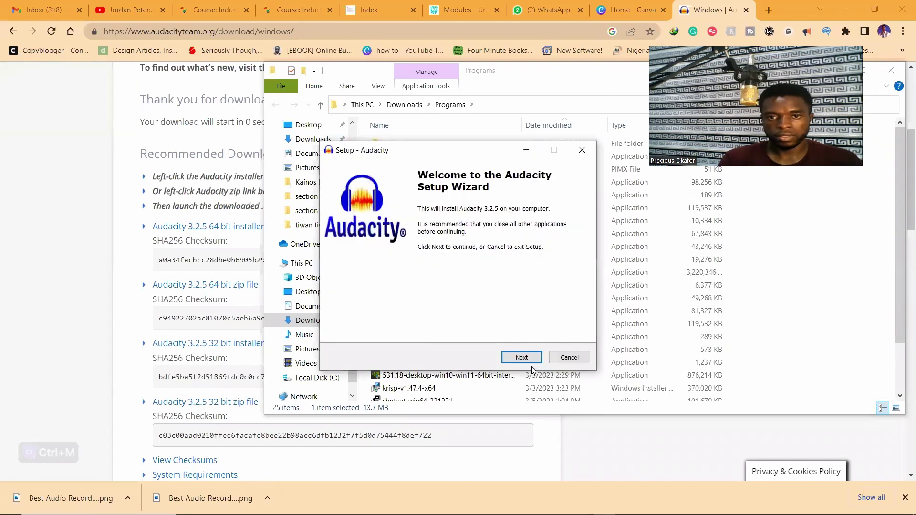
left_click(522, 357)
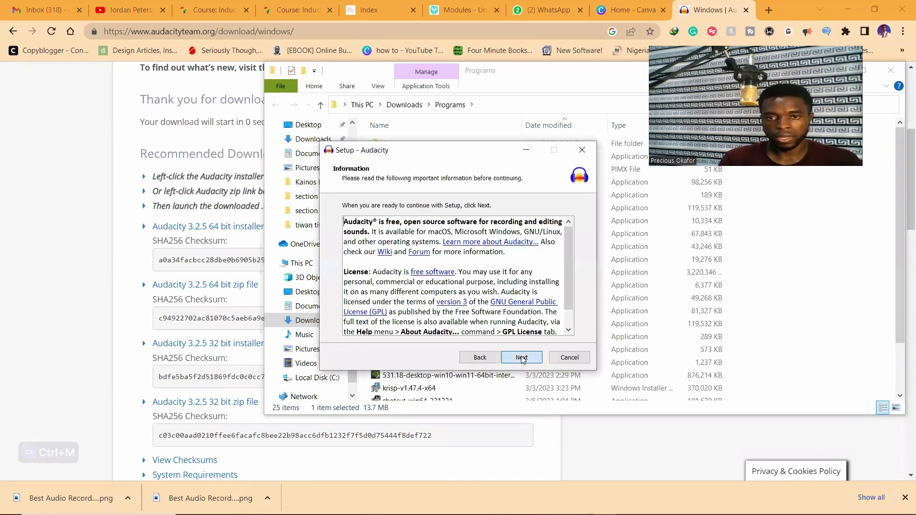
left_click(521, 358)
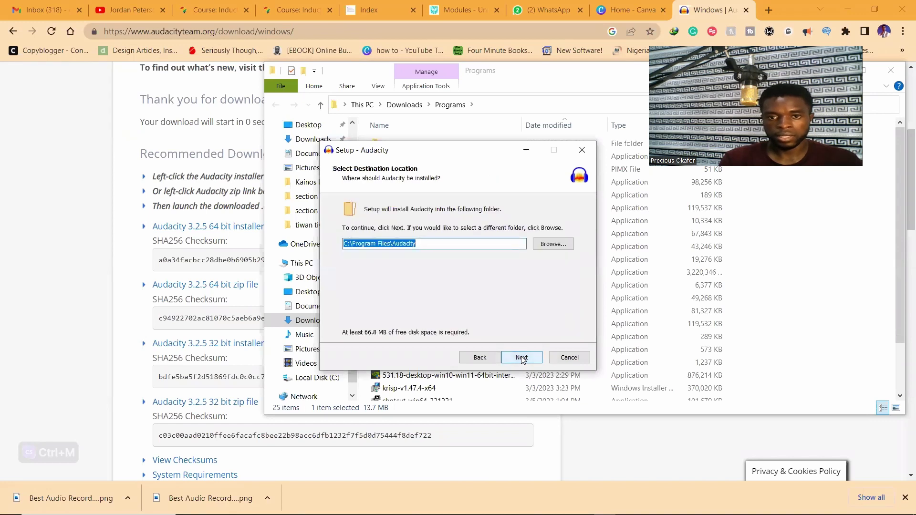
left_click(522, 357)
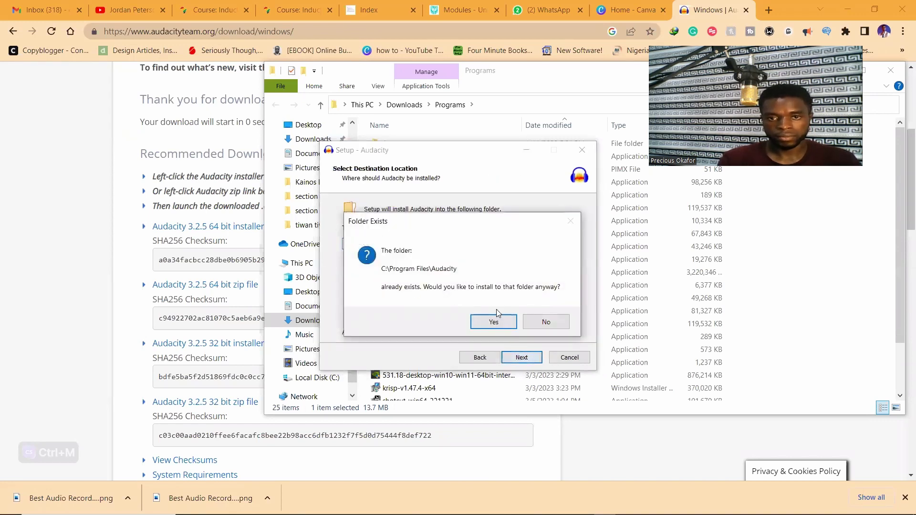
left_click(493, 322)
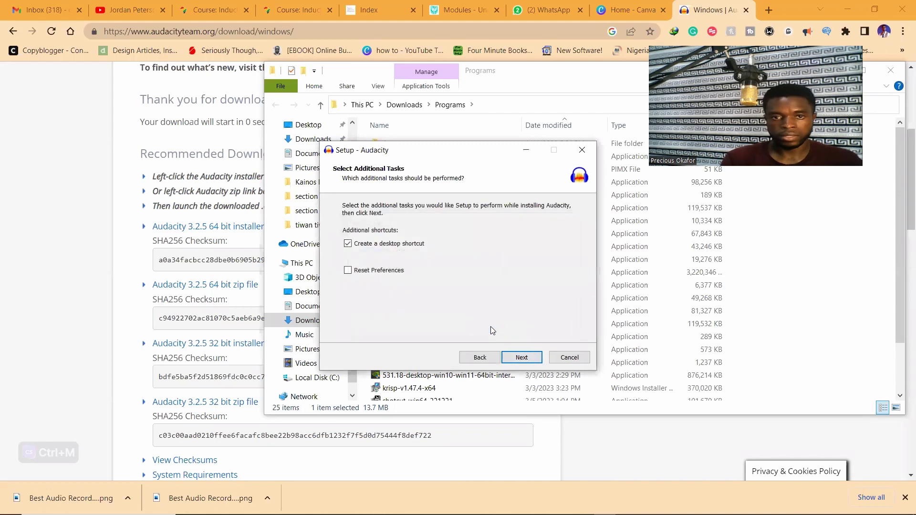
left_click(521, 358)
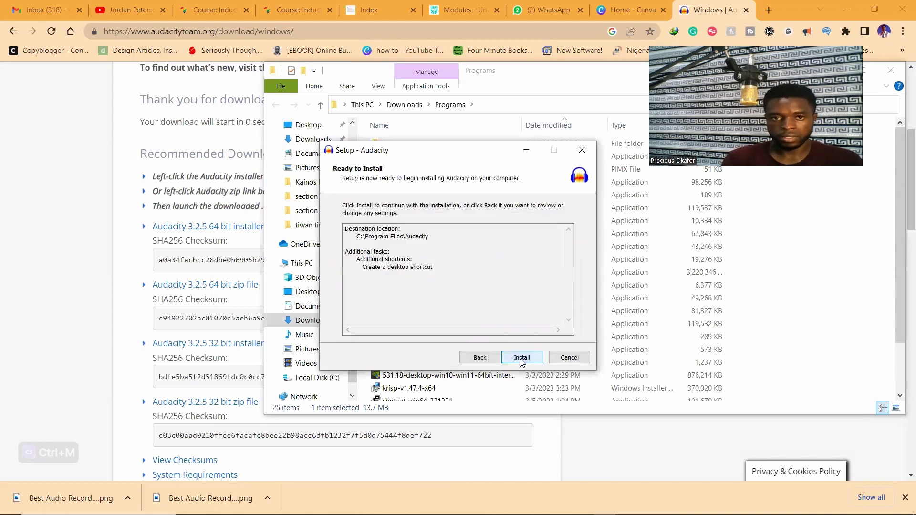
left_click(522, 358)
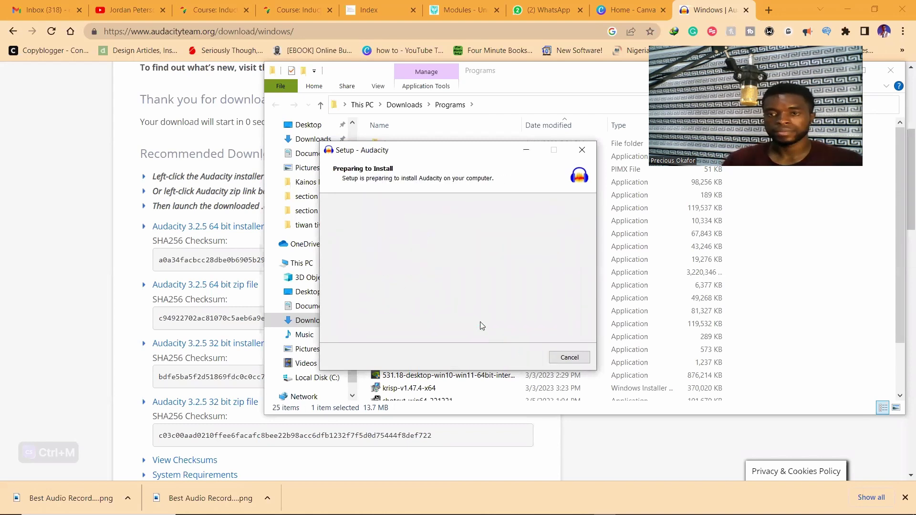
left_click(525, 360)
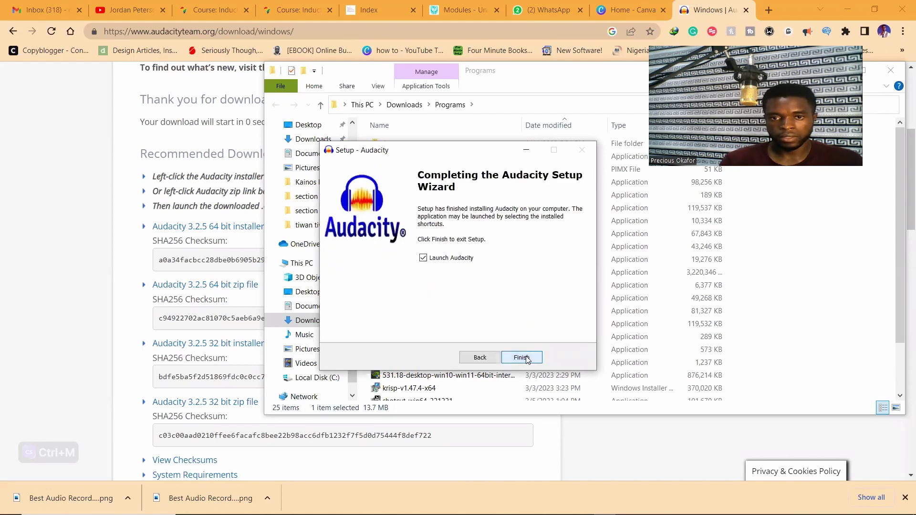
left_click(423, 258)
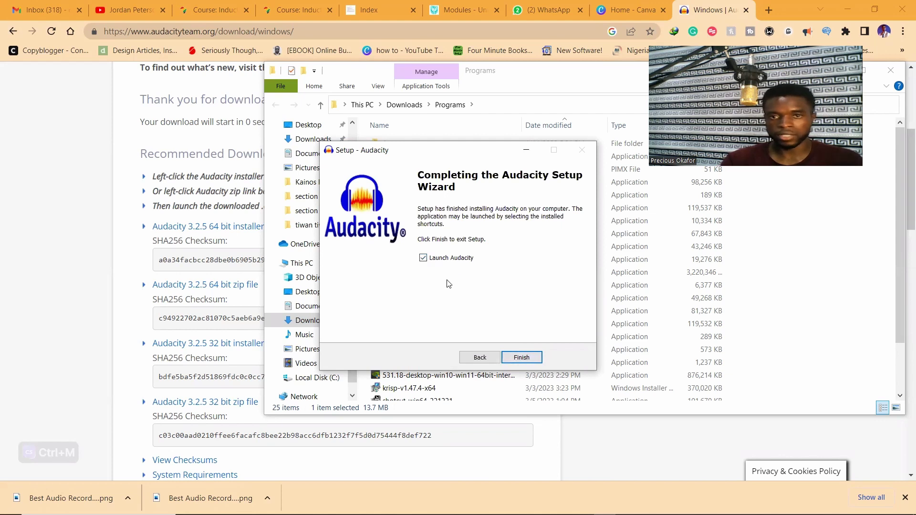
Finish setup and dismiss Audacity's App updates and Welcome dialogs.
left_click(522, 357)
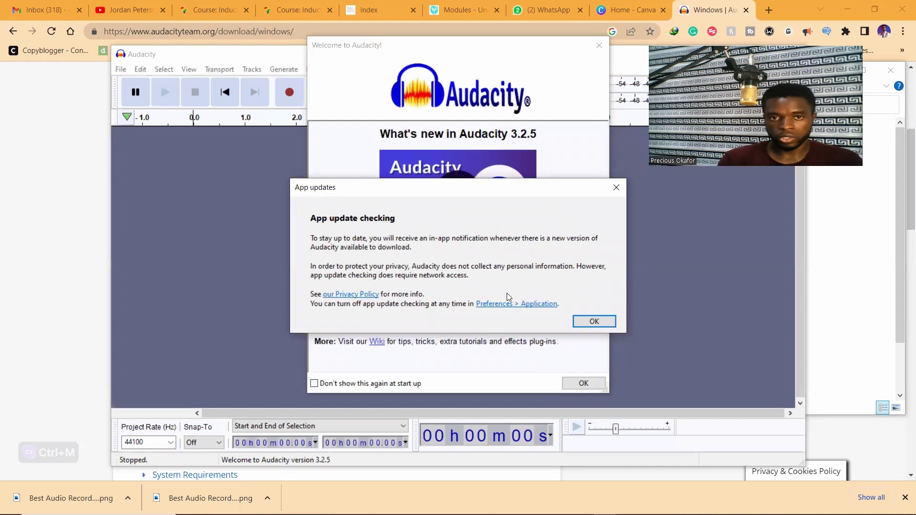
left_click(616, 188)
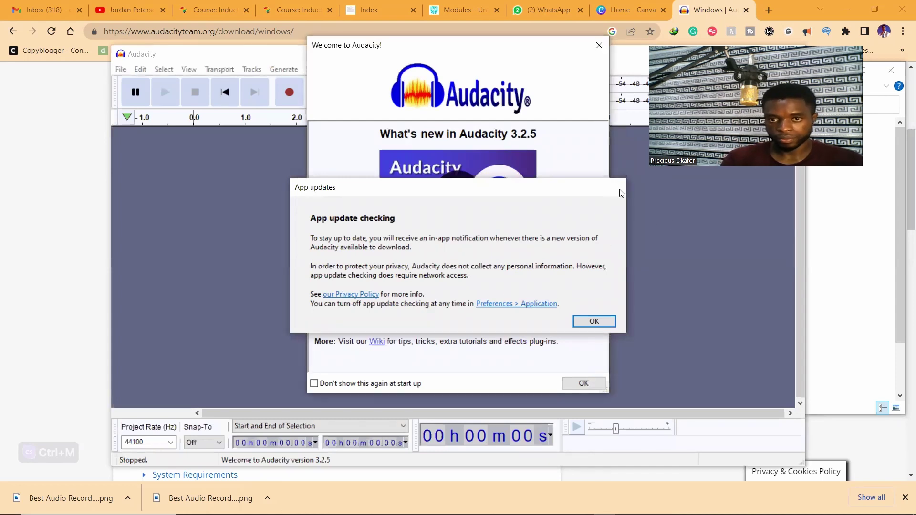
left_click(591, 385)
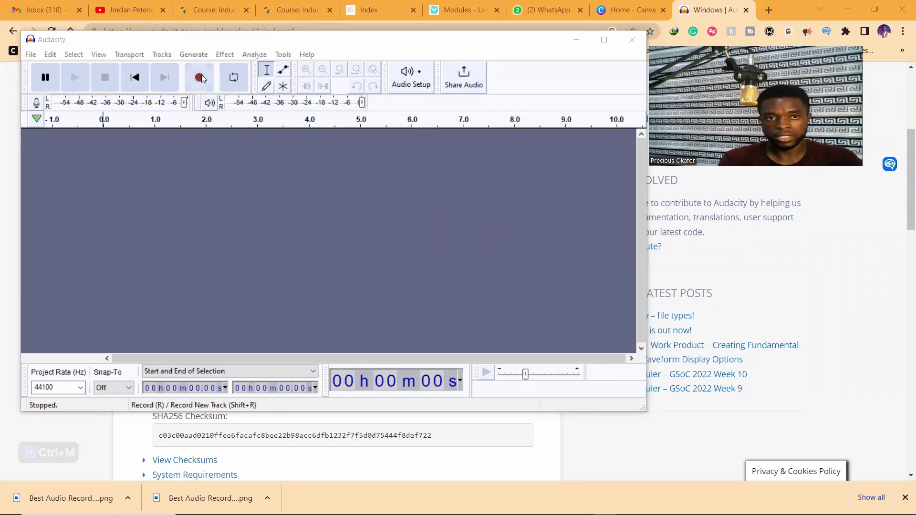
Record about 1 minute 7 seconds of voice, pausing and resuming twice, then stop.
left_click(200, 80)
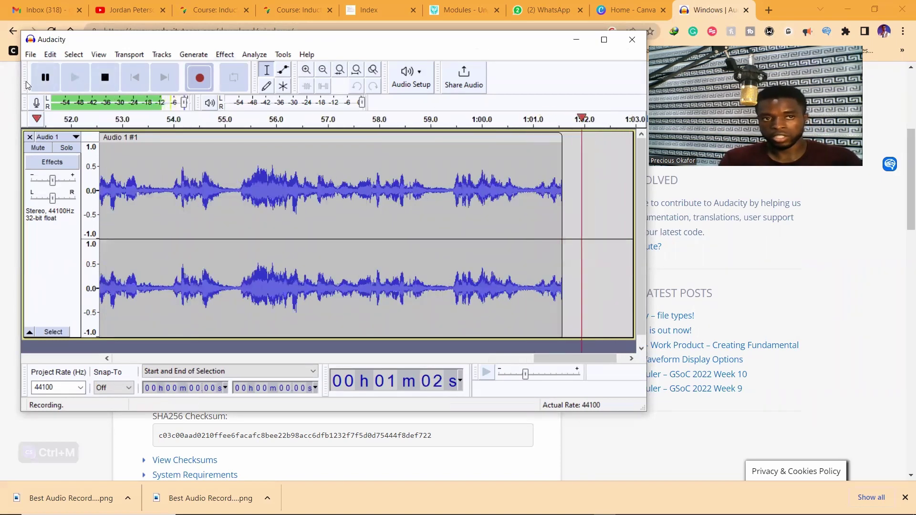
left_click(42, 81)
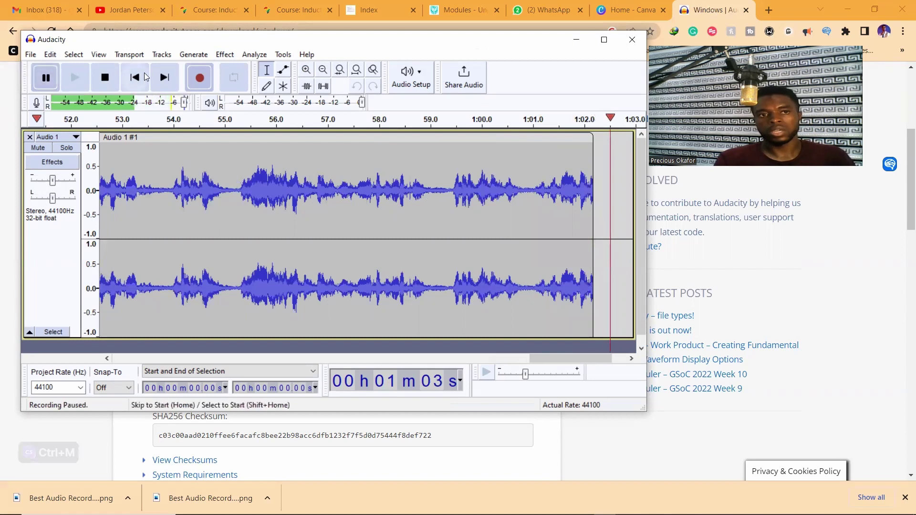
left_click(42, 80)
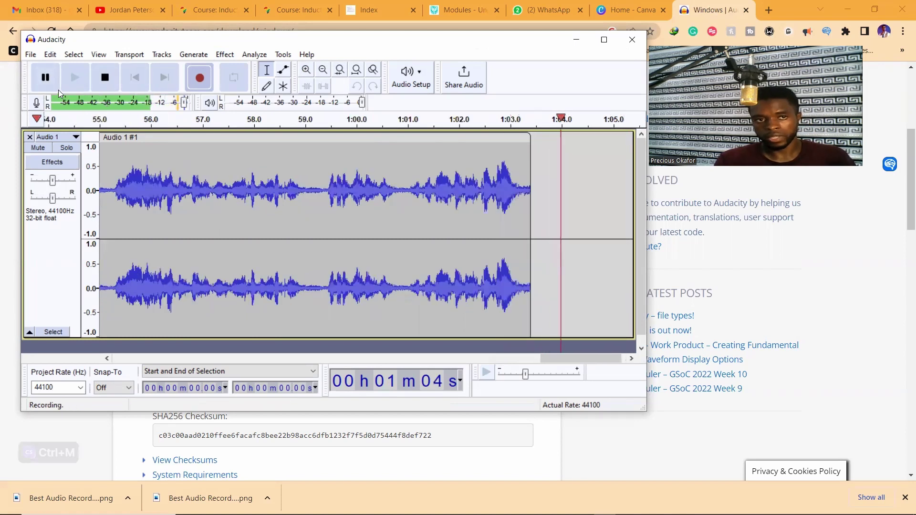
left_click(46, 80)
left_click(46, 79)
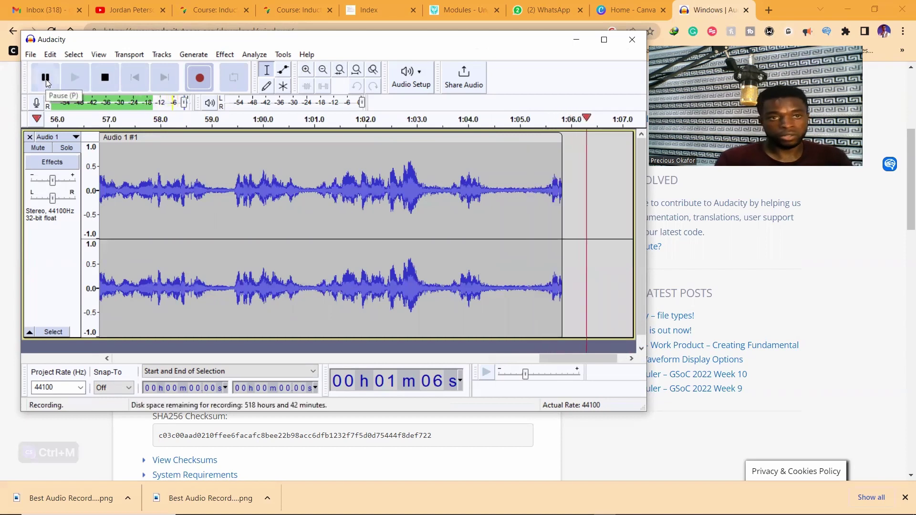
left_click(105, 79)
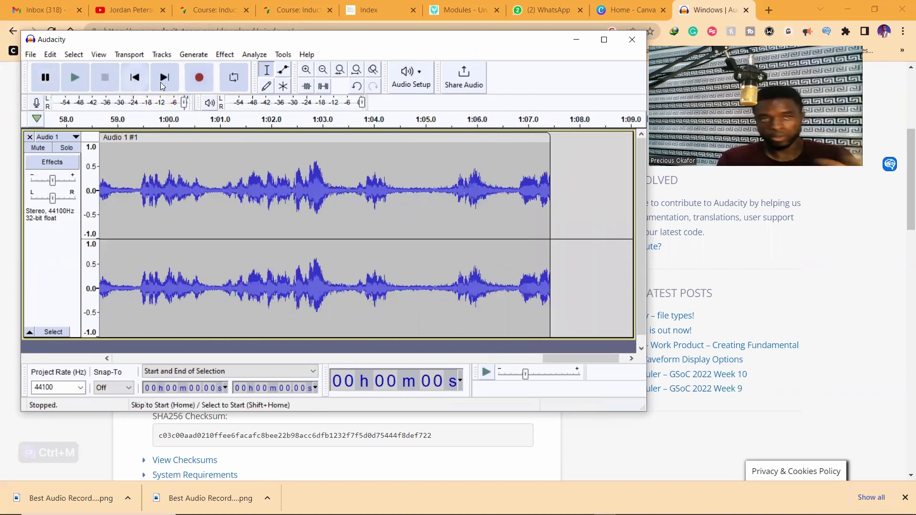
Play back the recording, pausing and resuming until about 15 seconds in.
left_click(80, 77)
key("p")
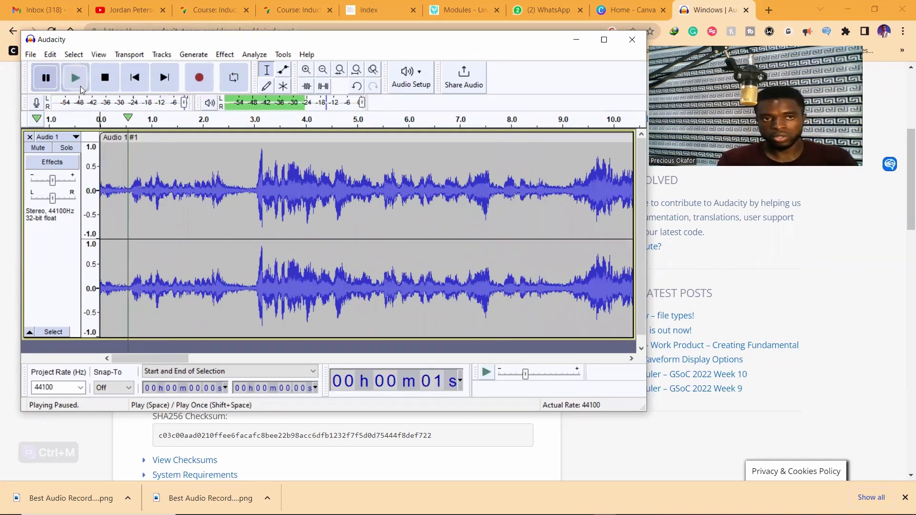
left_click(80, 88)
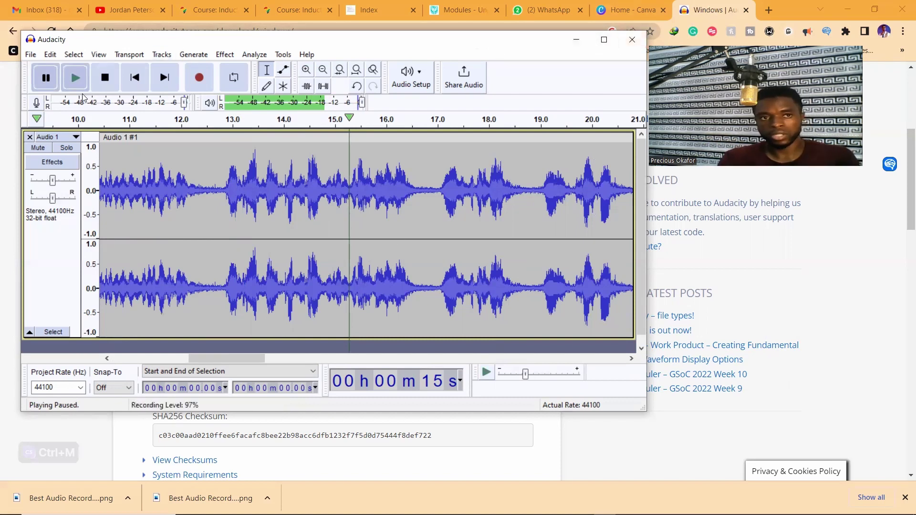
left_click(31, 55)
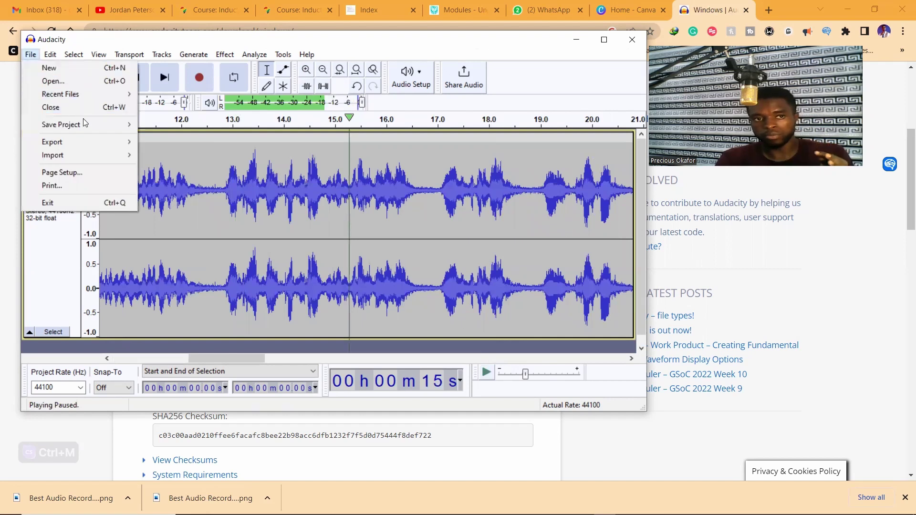
mouse_move(84, 127)
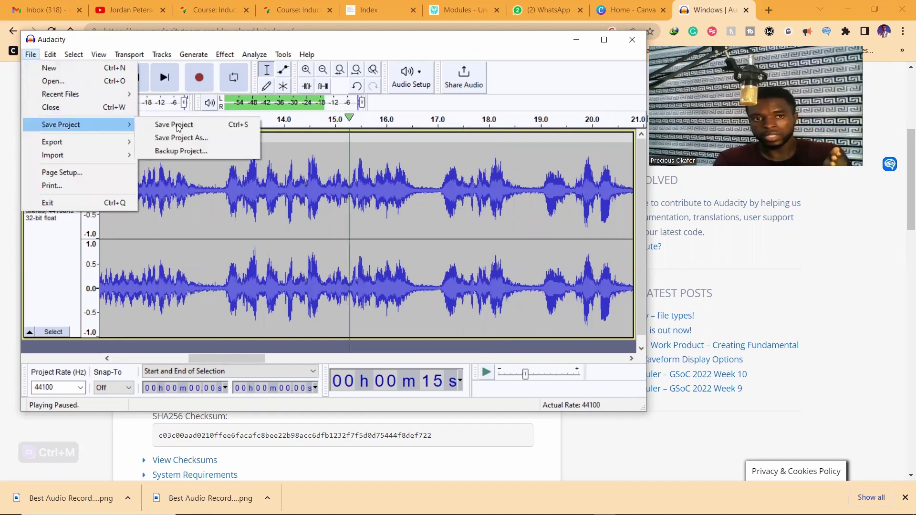
left_click(209, 126)
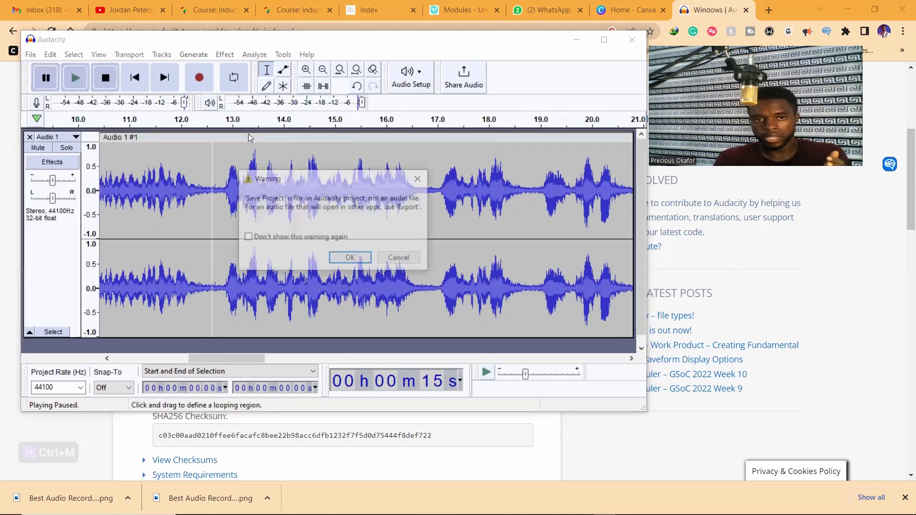
left_click(356, 258)
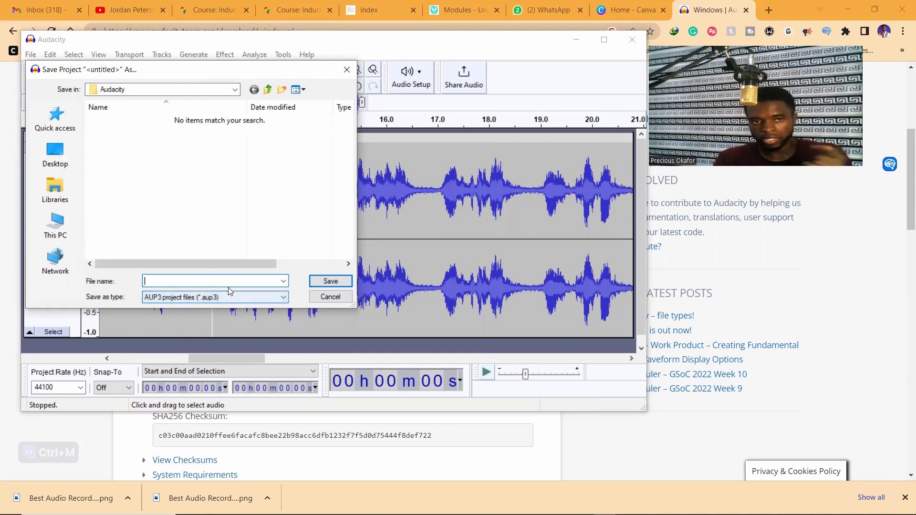
left_click(346, 71)
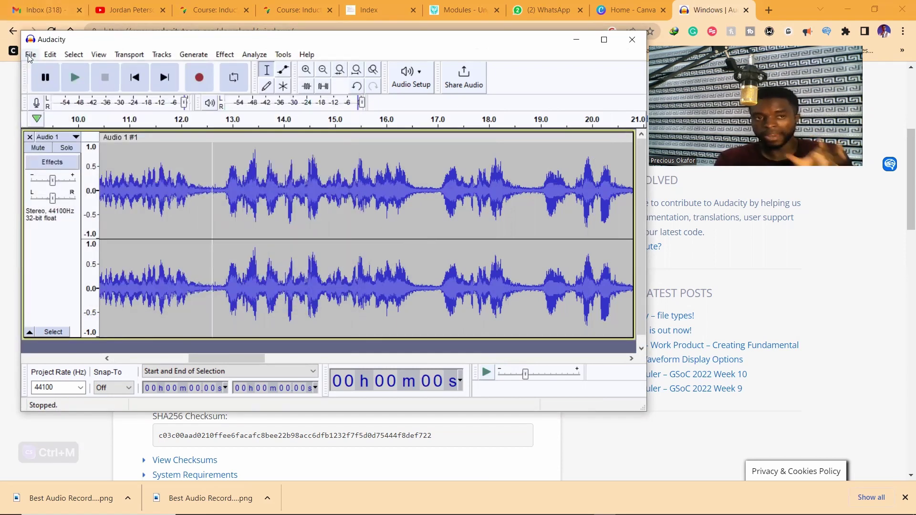
Export the recording as MP3 named 'progm' into the Audacity folder.
left_click(28, 54)
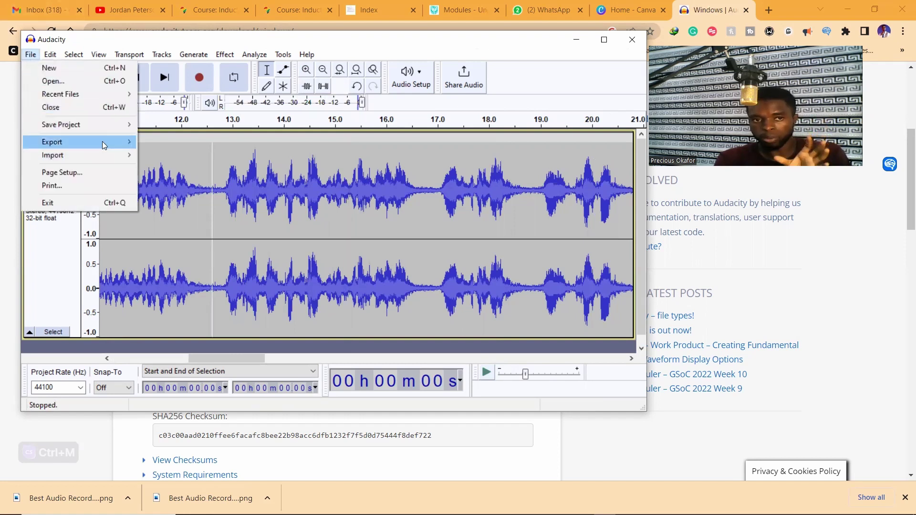
mouse_move(104, 144)
left_click(210, 141)
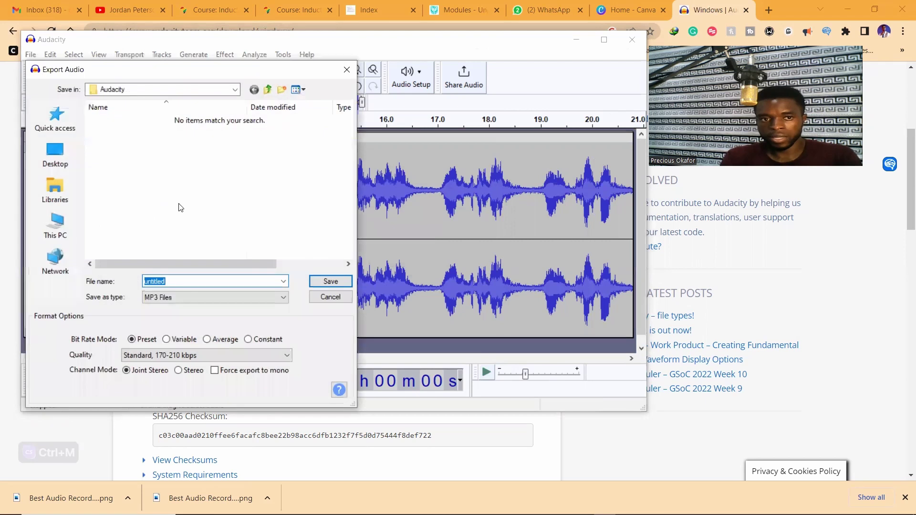
type("progrm")
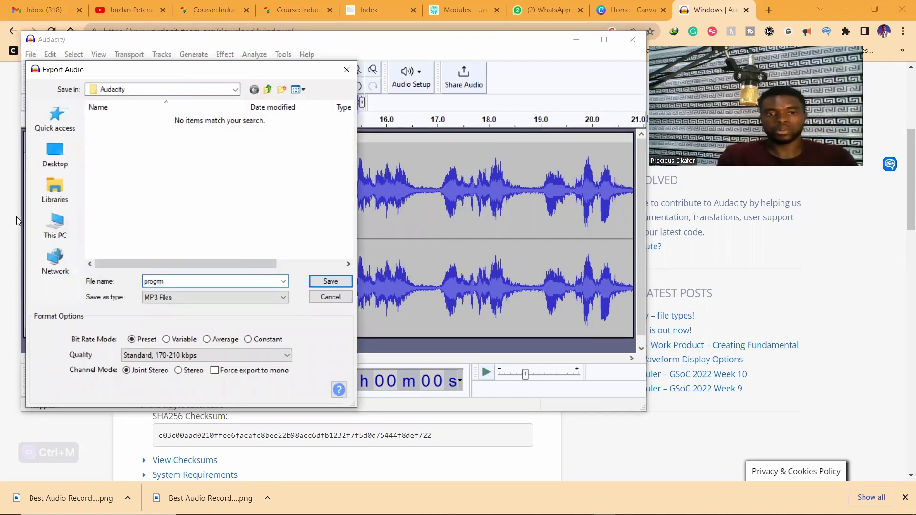
key("Tab")
left_click(343, 283)
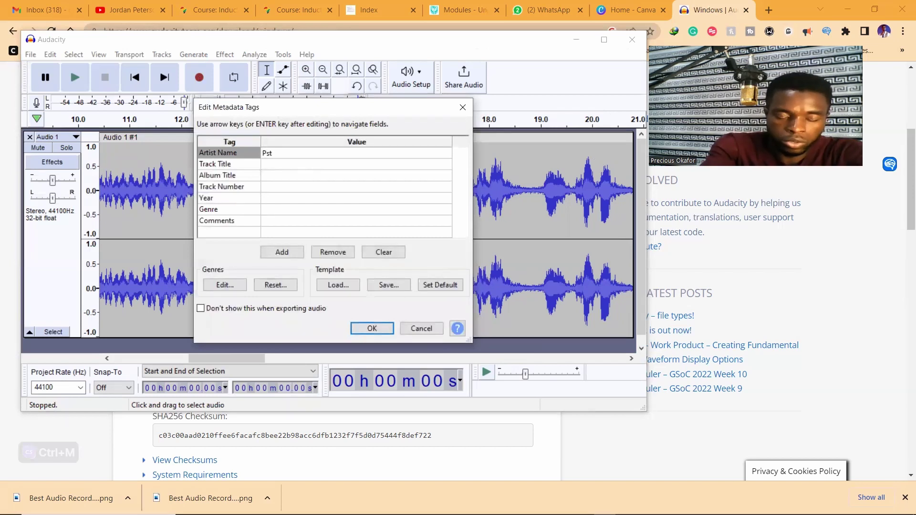
Tag the MP3 with the artist name, title 'Testing' and album 'Prophetic Conference'.
type("Pst Precio")
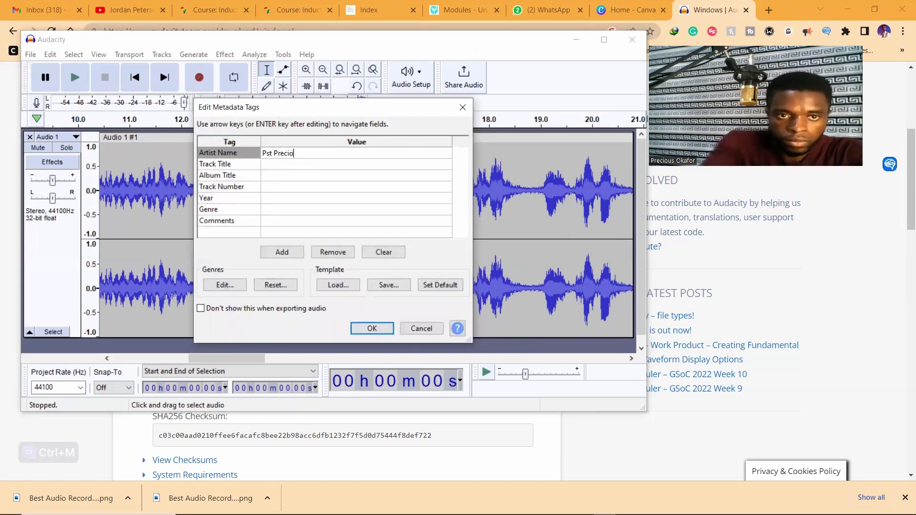
type("us")
key("Return")
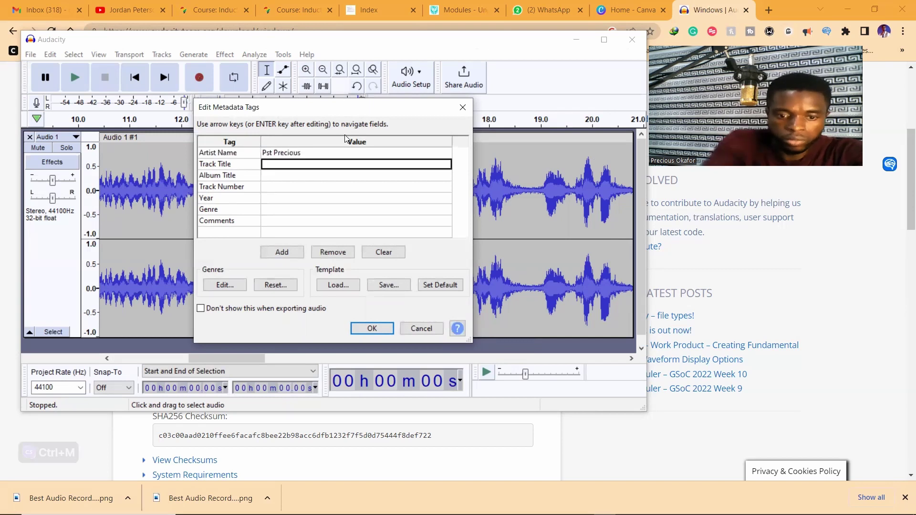
type("Testing")
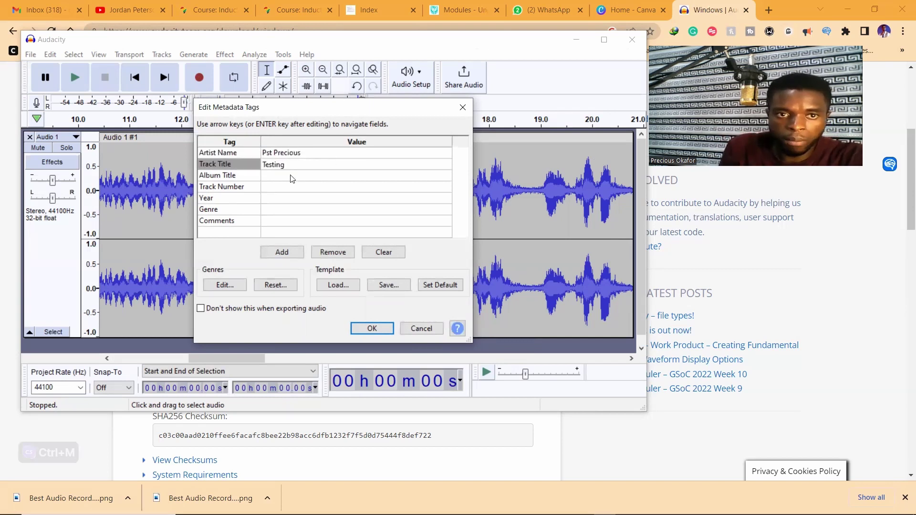
key("Return")
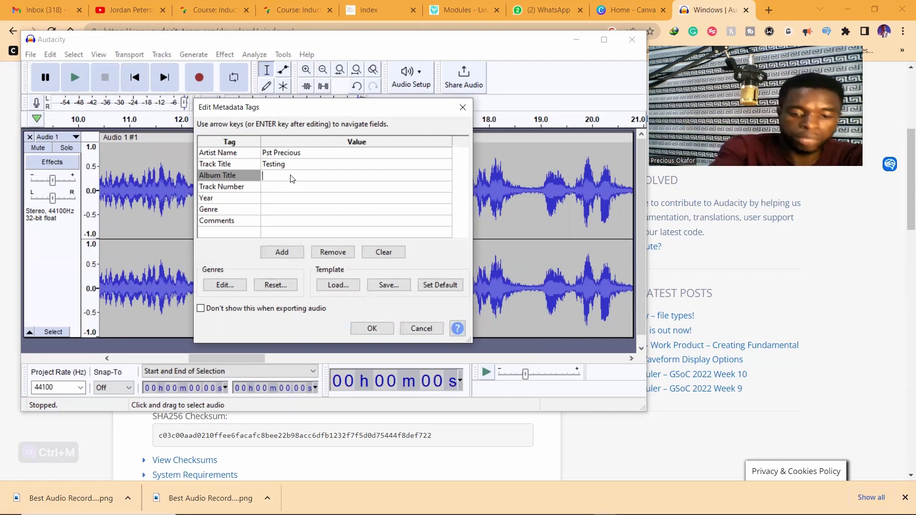
type("Prophetic Conference")
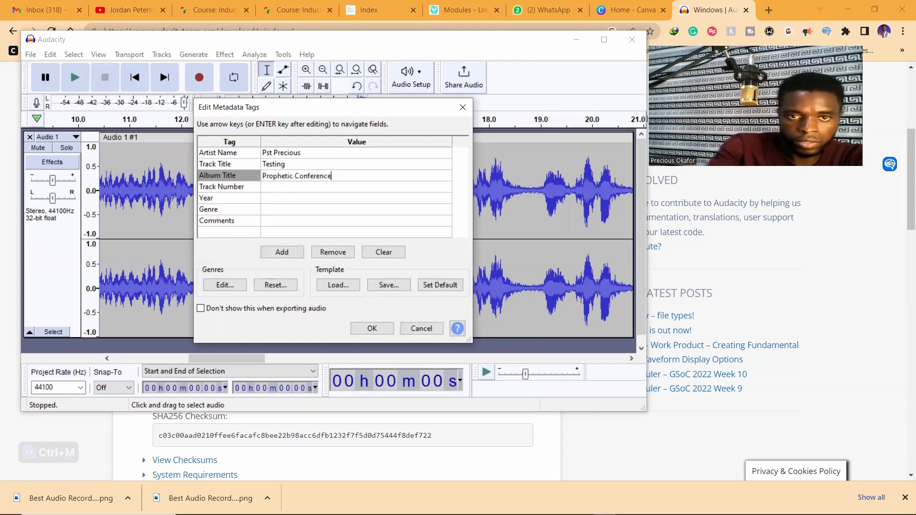
Set year 2023 and genre Religion, then complete the MP3 export.
left_click(271, 200)
type("2023")
left_click(293, 210)
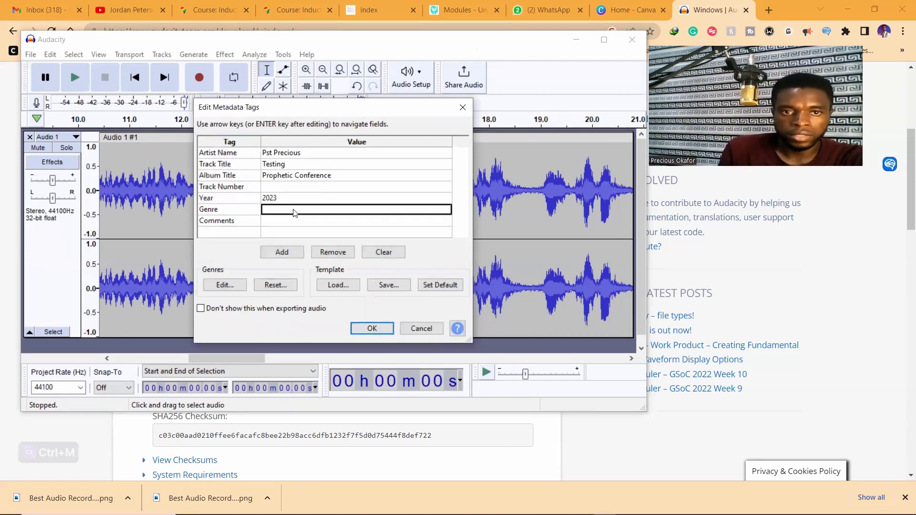
type("Religion")
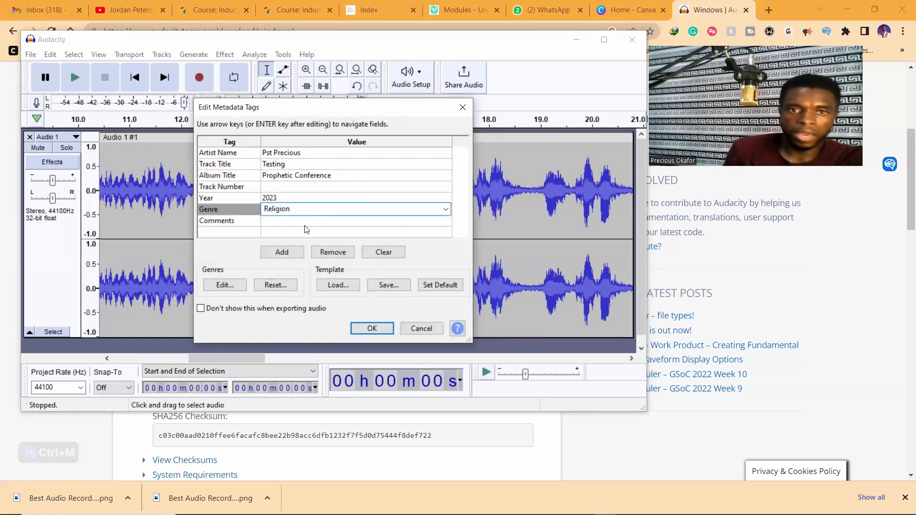
left_click(381, 330)
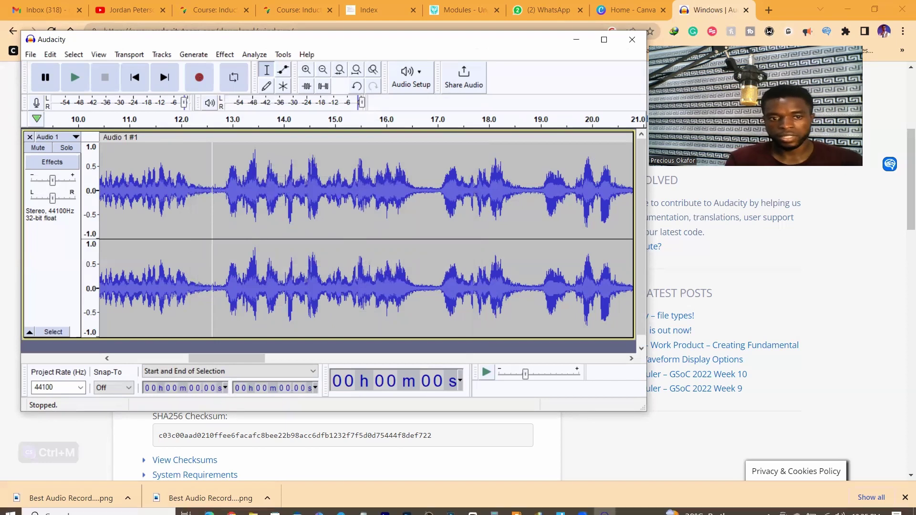
Open the Documents > Audacity folder in File Explorer.
left_click(254, 507)
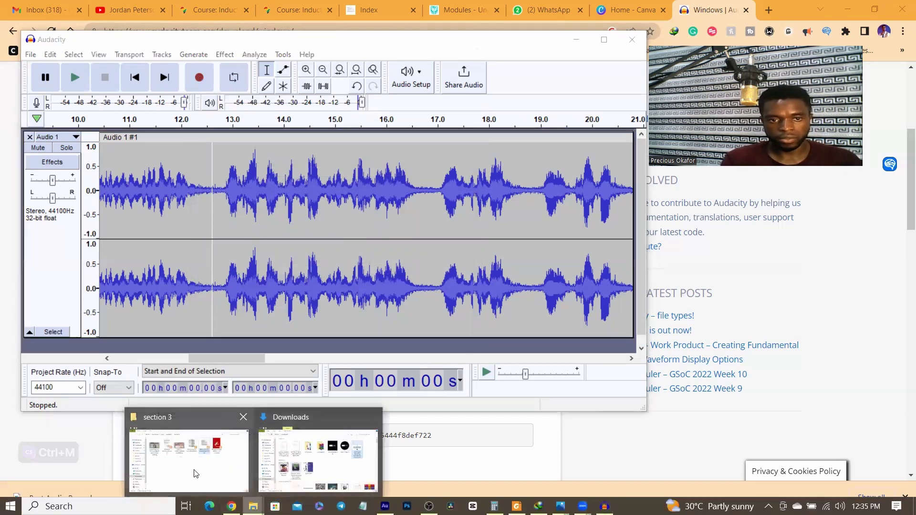
left_click(196, 473)
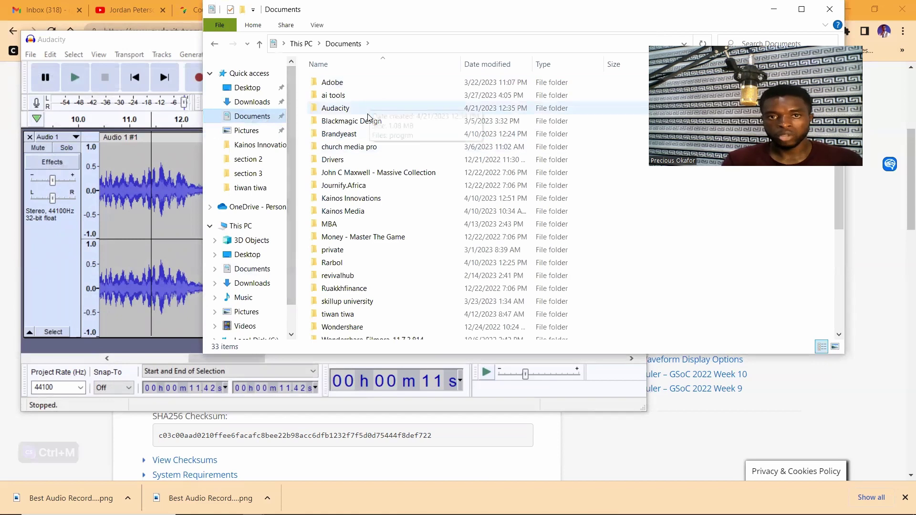
double_click(425, 108)
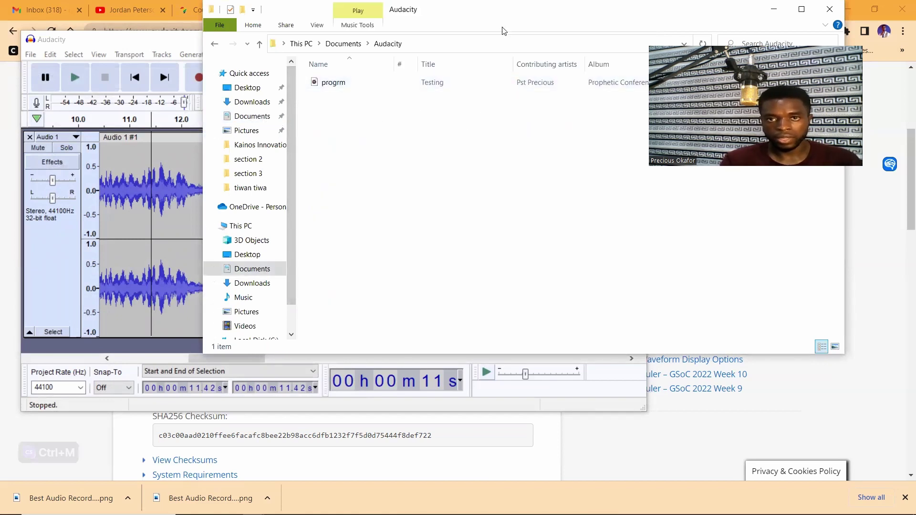
left_click_drag(501, 26, 457, 92)
Play the exported progrm MP3 in Groove Music, pause it, and minimize the player.
double_click(319, 153)
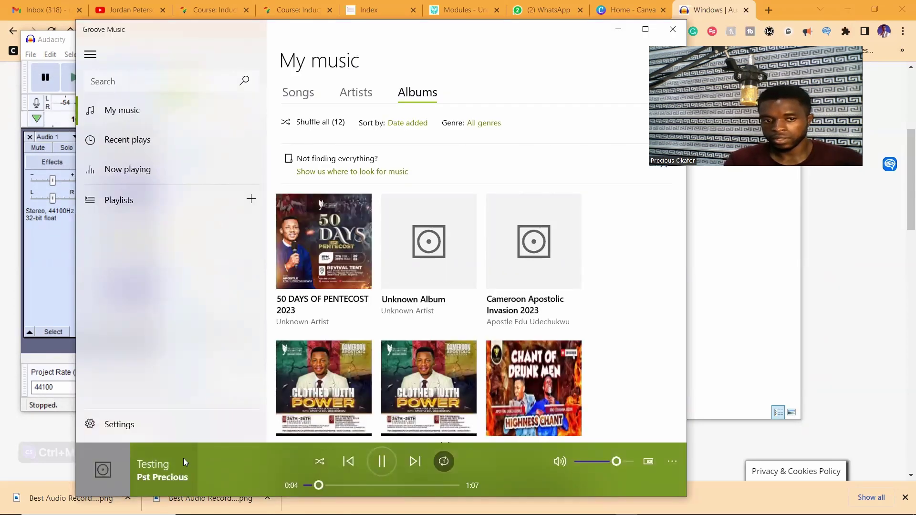
left_click(375, 465)
left_click(617, 30)
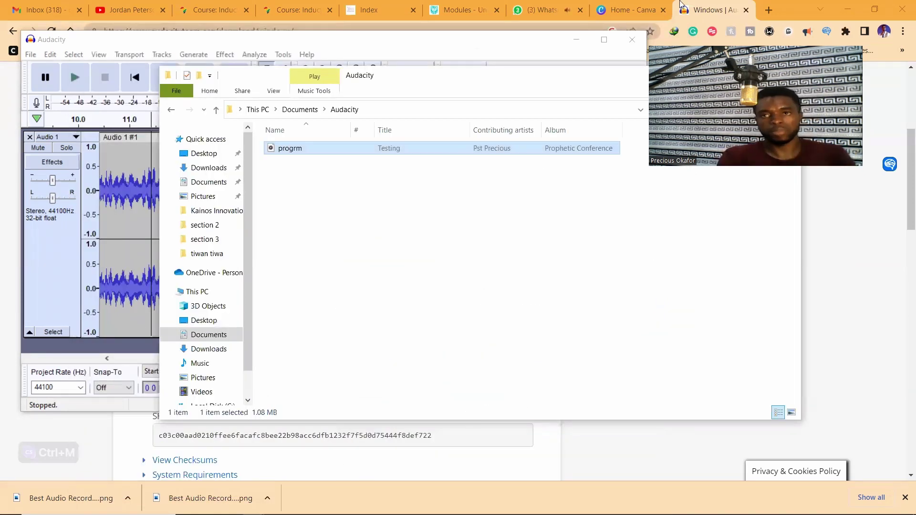
Search the web for 'adobe audition' from Chrome's address bar.
left_click(693, 7)
left_click(401, 34)
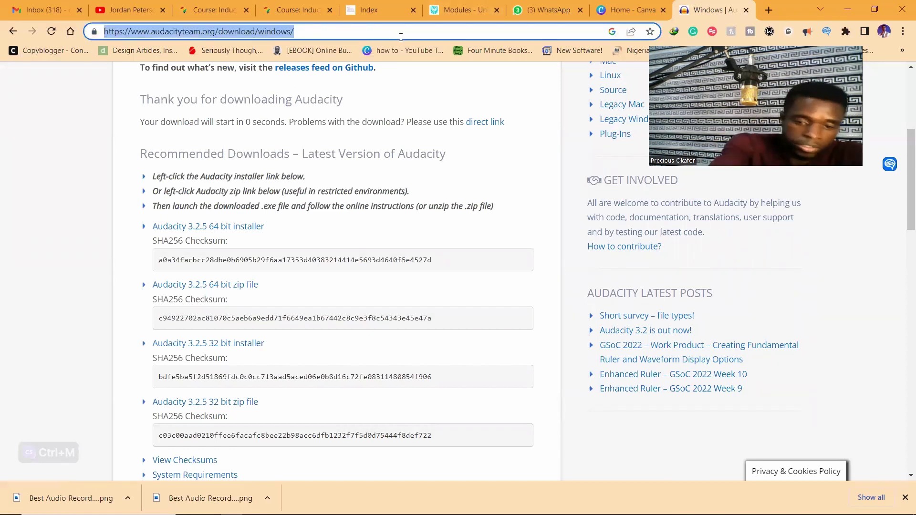
type("au")
key("BackSpace")
key("BackSpace")
type("dobe audition")
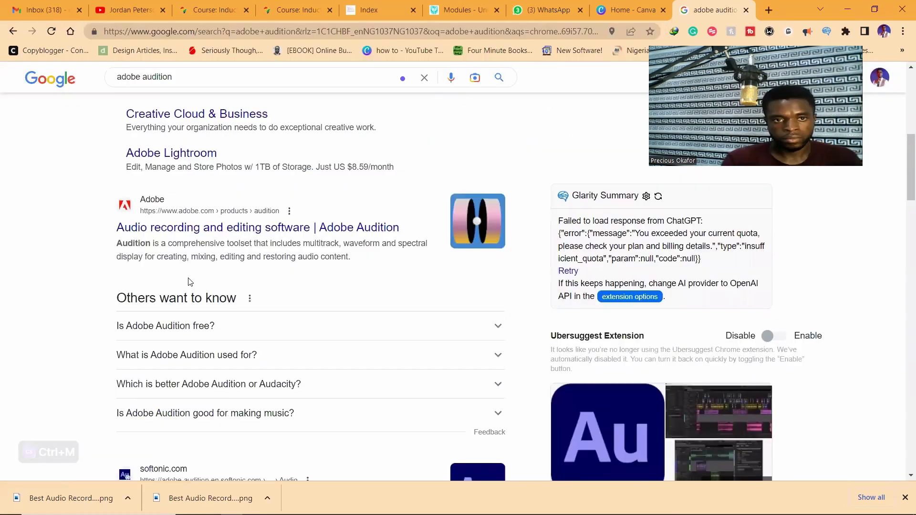
Open Adobe's Adobe Audition product page from the search results.
left_click(198, 238)
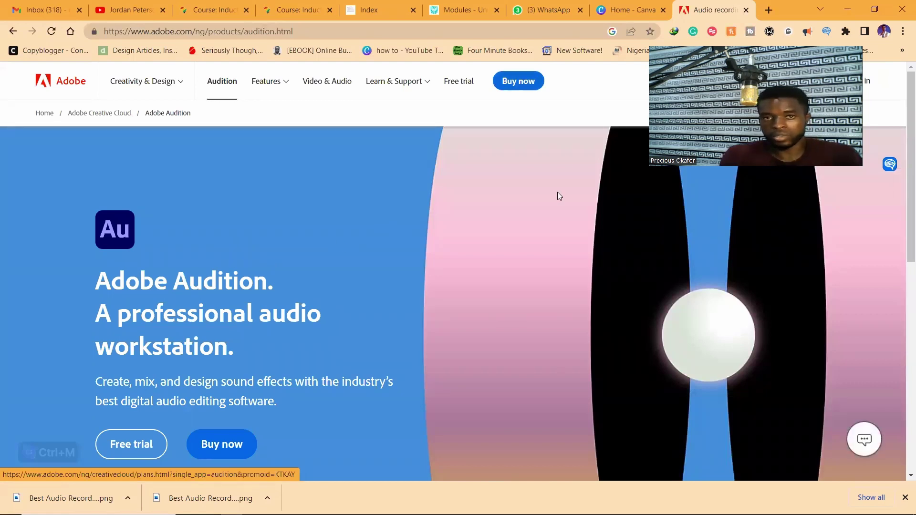
scroll(297, 347, "down", 5)
scroll(190, 353, "up", 3)
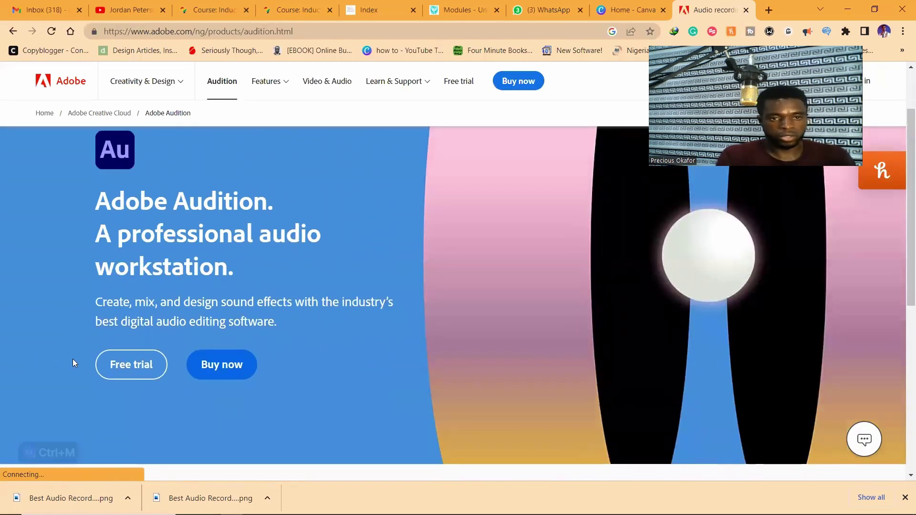
Start the Audition purchase and review the subscription plans, keeping Yearly, billed monthly at US$22.56/mo.
left_click(208, 368)
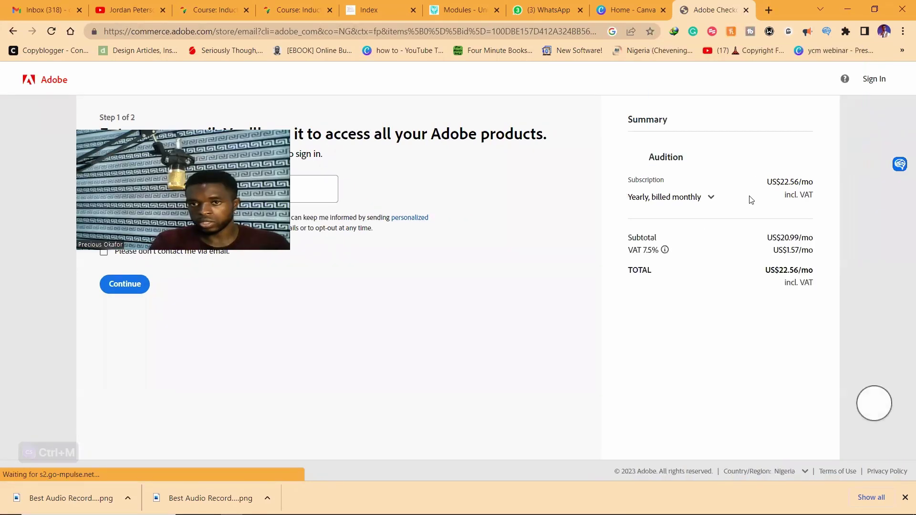
left_click(713, 198)
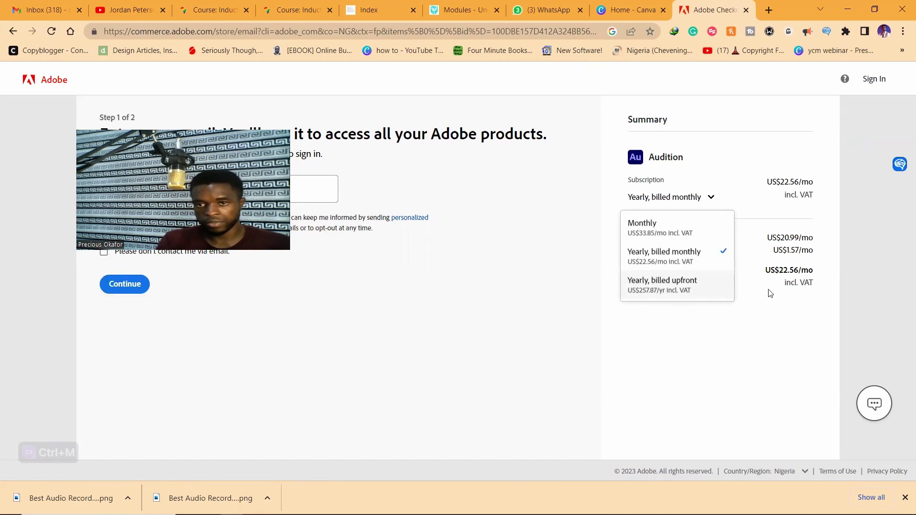
left_click(793, 370)
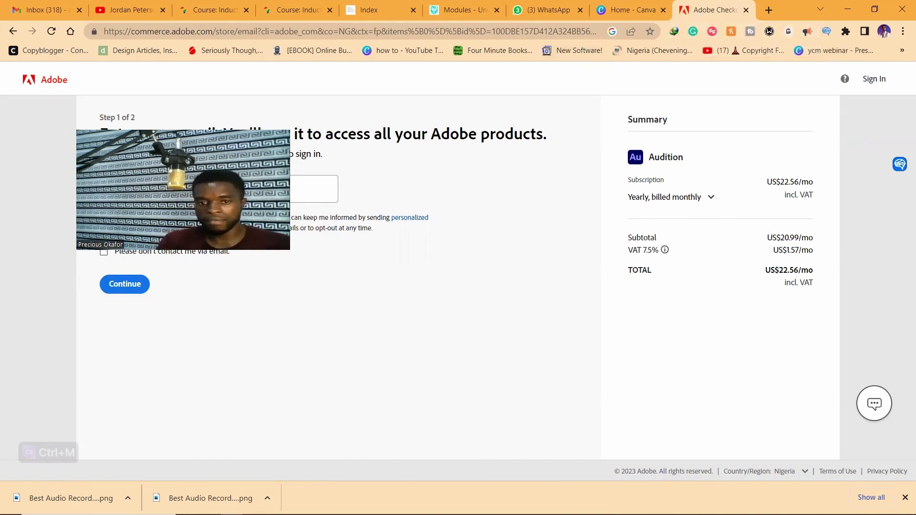
mouse_move(385, 506)
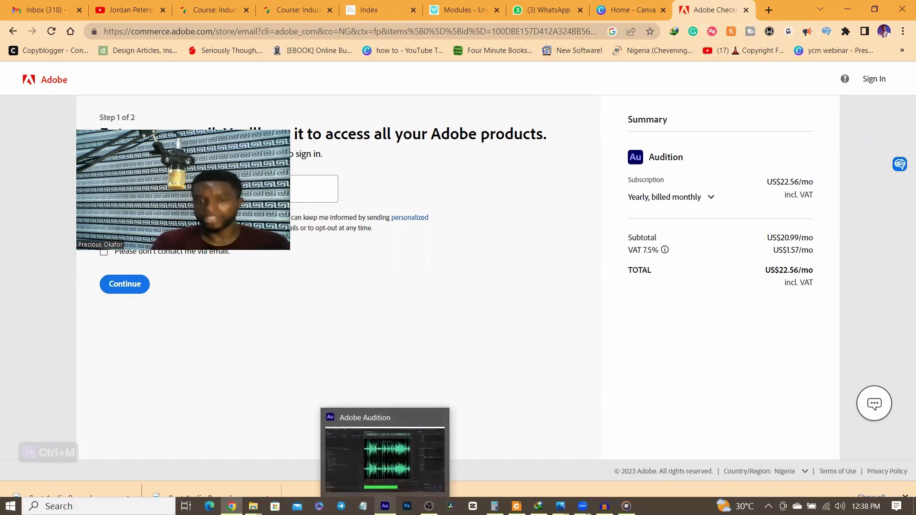
left_click(385, 506)
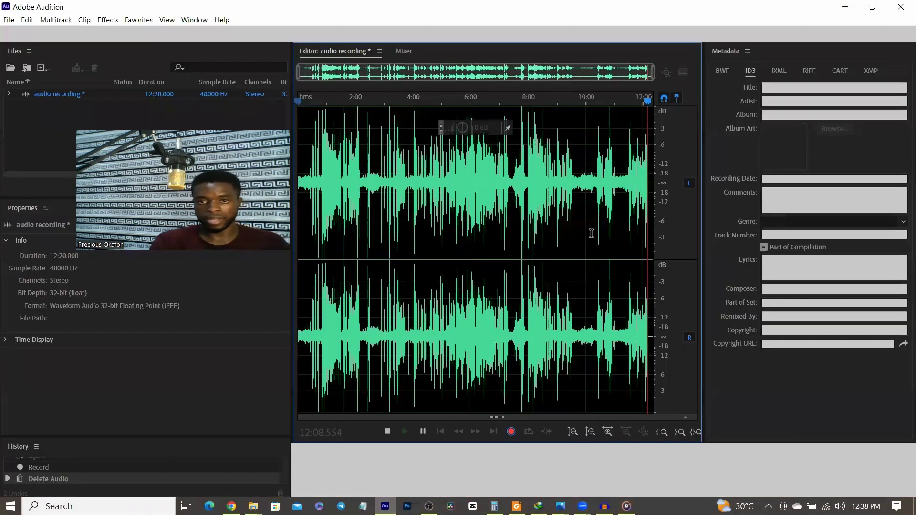